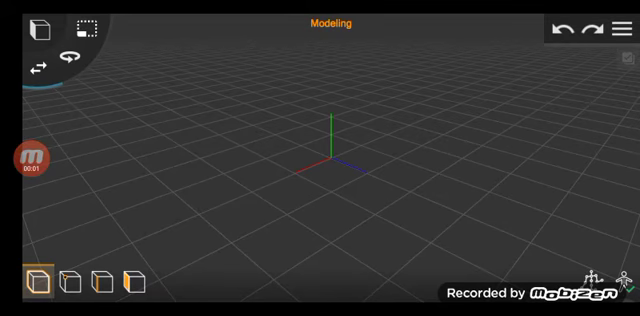
# Step: Add a sphere primitive to the centre of the empty grid
pyautogui.click(40, 29)
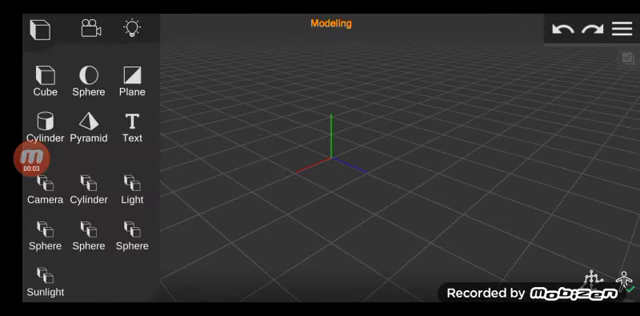
pyautogui.click(89, 78)
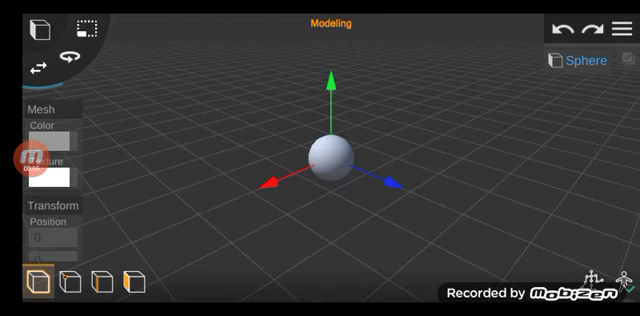
pyautogui.scroll(-2, 50, 180)
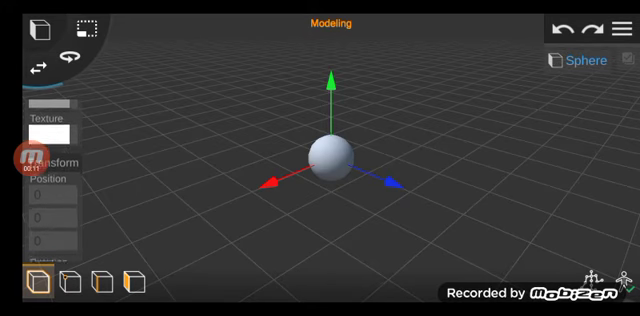
pyautogui.scroll(-2, 50, 180)
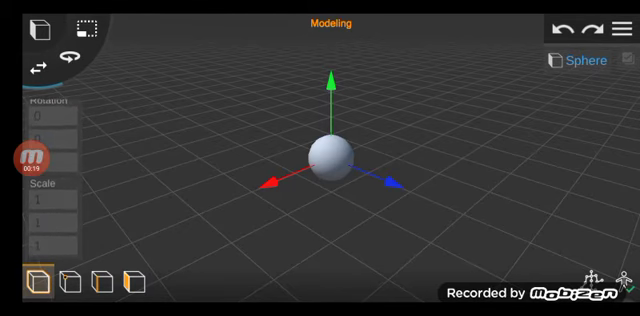
pyautogui.scroll(-1, 52, 180)
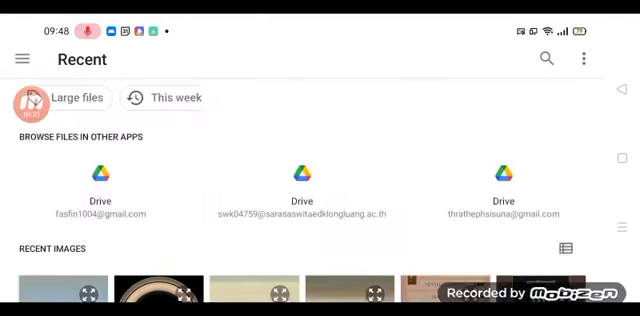
pyautogui.scroll(-10, 320, 200)
pyautogui.scroll(-5, 300, 190)
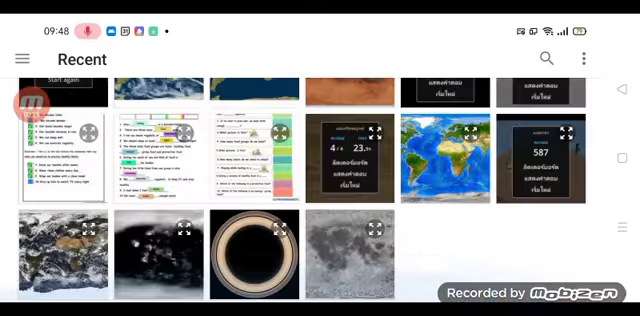
pyautogui.scroll(5, 300, 190)
pyautogui.scroll(8, 300, 190)
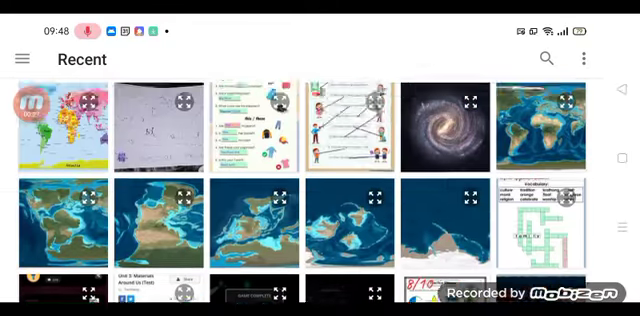
pyautogui.scroll(-9, 300, 190)
pyautogui.scroll(-3, 320, 190)
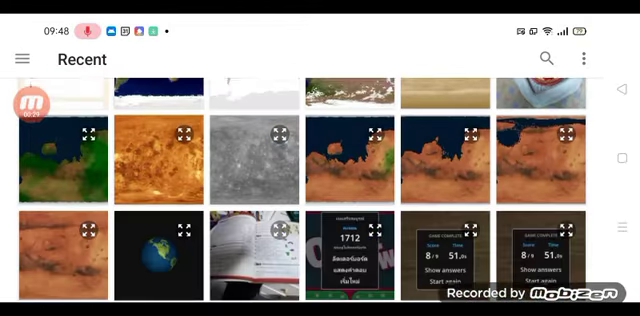
# Step: Texture the sphere with the grey cratered moon image from Recent files
pyautogui.click(257, 143)
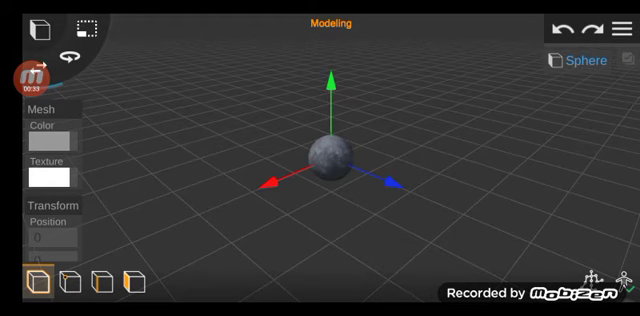
# Step: Copy the moon sphere, drag the copy to the right, and zoom out to see both
pyautogui.click(330, 157)
pyautogui.moveTo(330, 157); pyautogui.dragTo(392, 140)
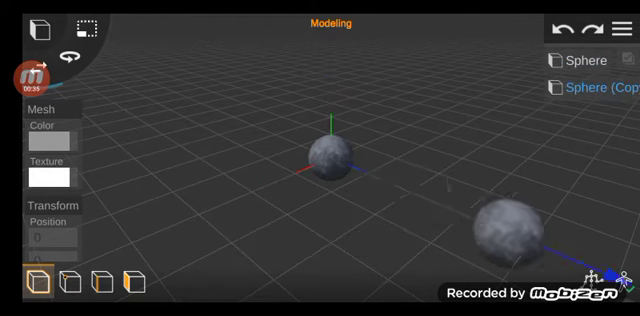
pyautogui.moveTo(320, 200)
pyautogui.mouseDown()
pyautogui.moveTo(380, 230)
pyautogui.moveTo(320, 180)
pyautogui.moveTo(400, 220)
pyautogui.moveTo(330, 170)
pyautogui.mouseUp()
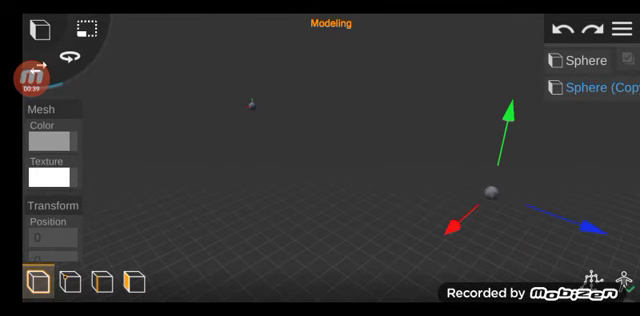
pyautogui.scroll(-5, 50, 180)
# Step: Set the copied sphere's X, Y and Z scale to 99
pyautogui.click(50, 200)
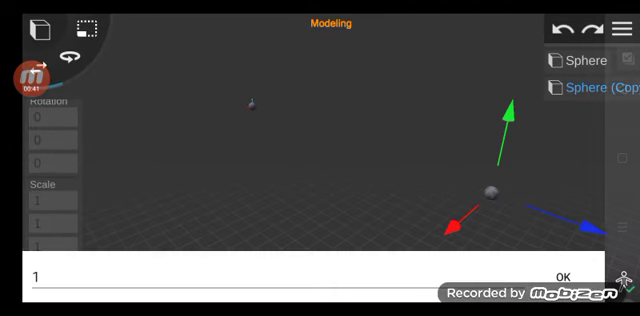
pyautogui.write('28')
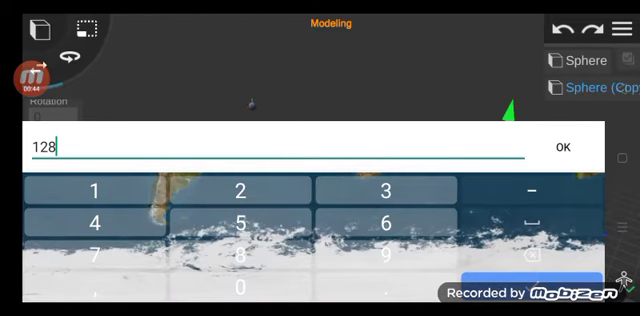
pyautogui.click(563, 147)
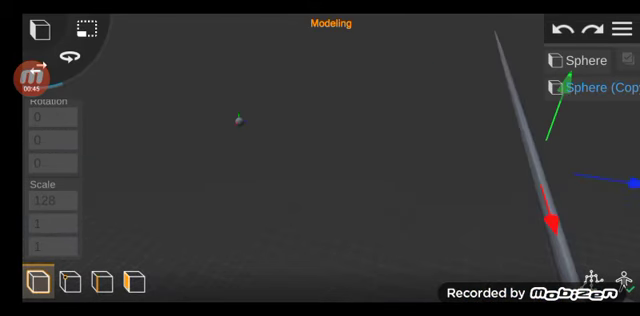
pyautogui.moveTo(350, 170); pyautogui.dragTo(525, 170)
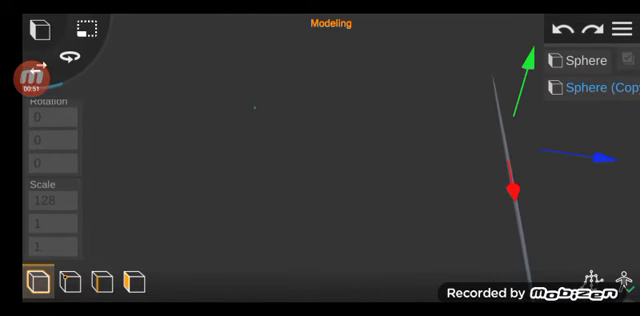
pyautogui.click(55, 200)
pyautogui.click(56, 276)
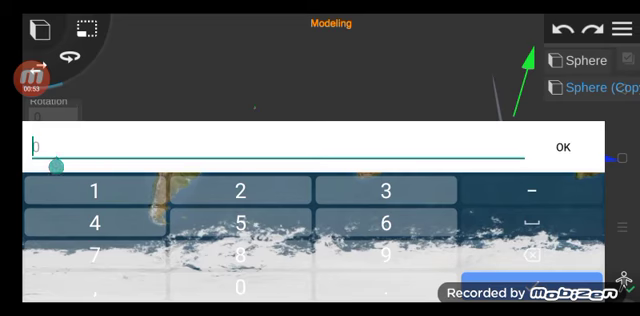
pyautogui.write('99')
pyautogui.press('Return')
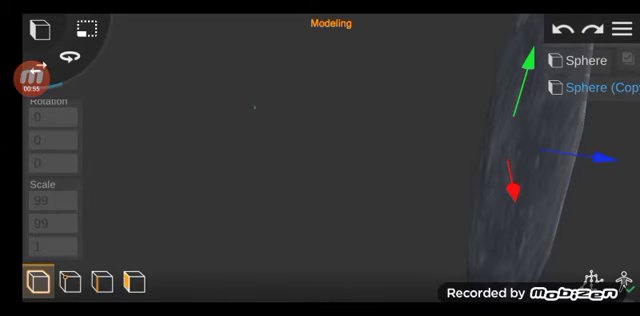
pyautogui.click(53, 246)
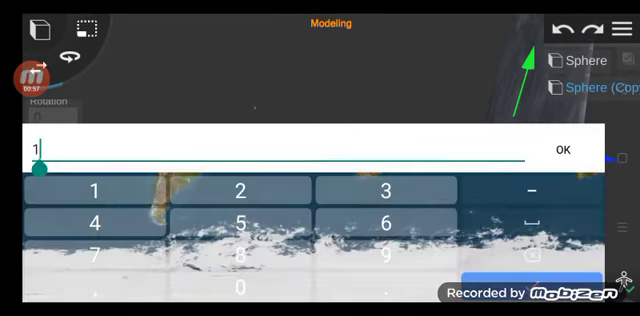
pyautogui.write('0')
pyautogui.press('Return')
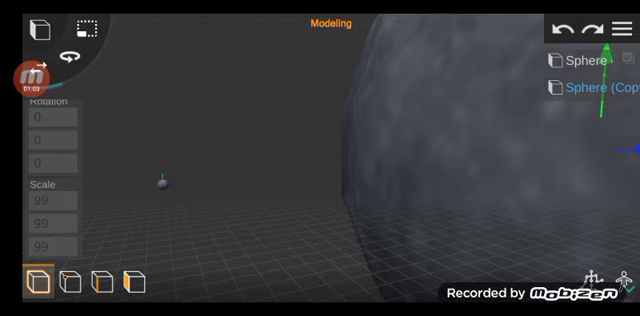
pyautogui.scroll(5, 52, 180)
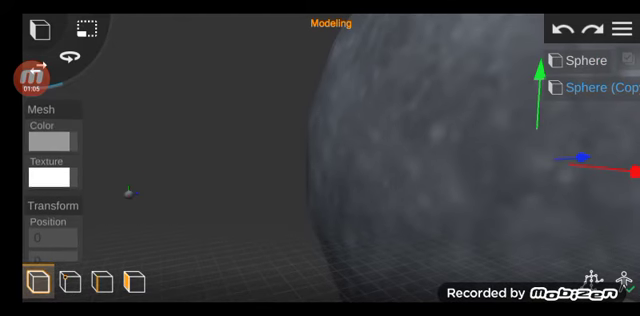
pyautogui.scroll(-5, 320, 180)
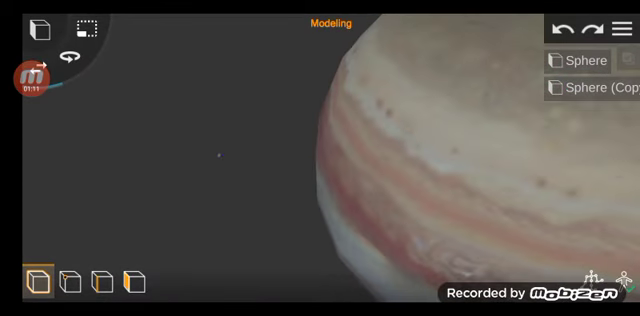
pyautogui.scroll(5, 440, 160)
# Step: Orbit the view to frame the Jupiter-textured giant beside the small grey sphere
pyautogui.moveTo(300, 160); pyautogui.dragTo(440, 140)
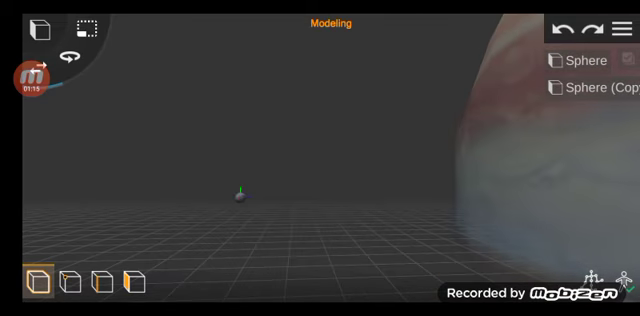
pyautogui.moveTo(400, 160); pyautogui.dragTo(300, 160)
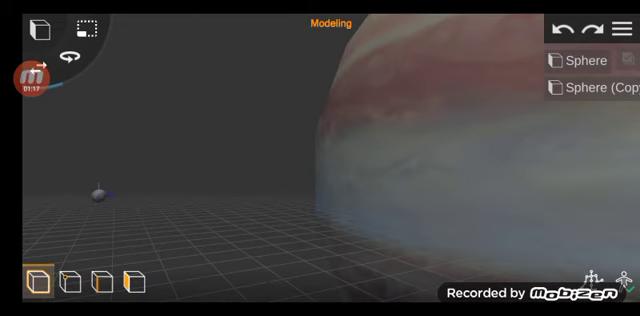
pyautogui.moveTo(400, 160)
pyautogui.mouseDown()
pyautogui.moveTo(250, 160)
pyautogui.moveTo(400, 160)
pyautogui.mouseUp()
pyautogui.moveTo(400, 120); pyautogui.dragTo(400, 200)
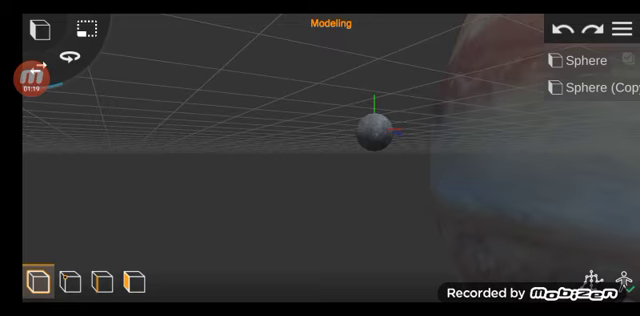
pyautogui.moveTo(300, 200); pyautogui.dragTo(300, 120)
pyautogui.moveTo(250, 160); pyautogui.dragTo(400, 160)
pyautogui.moveTo(300, 120); pyautogui.dragTo(300, 200)
pyautogui.moveTo(250, 160)
pyautogui.mouseDown()
pyautogui.moveTo(400, 160)
pyautogui.moveTo(320, 120)
pyautogui.moveTo(350, 110)
pyautogui.mouseUp()
# Step: Select the Jupiter sphere and enter scale values 103, 183 and 104
pyautogui.click(480, 150)
pyautogui.moveTo(50, 230); pyautogui.dragTo(50, 120)
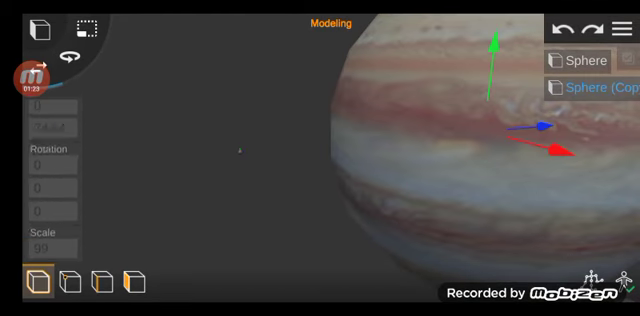
pyautogui.moveTo(50, 200); pyautogui.dragTo(50, 152)
pyautogui.click(52, 200)
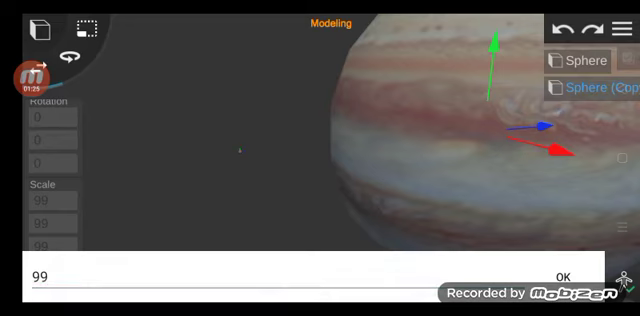
pyautogui.press('BackSpace')
pyautogui.write('10')
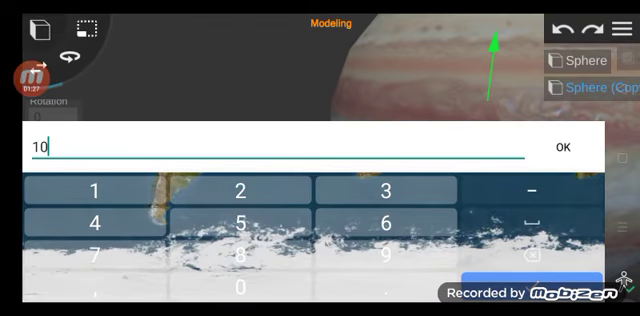
pyautogui.write('3')
pyautogui.click(563, 147)
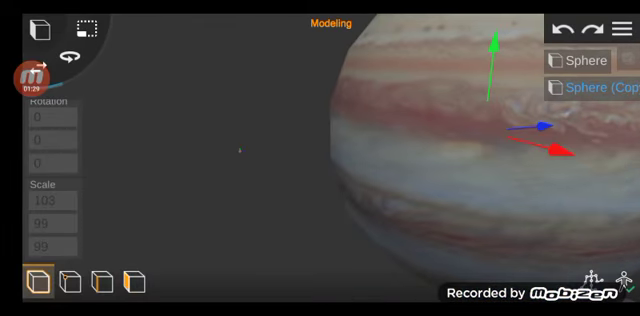
pyautogui.click(52, 222)
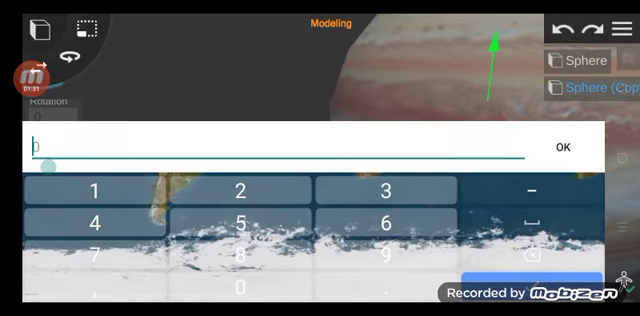
pyautogui.write('183')
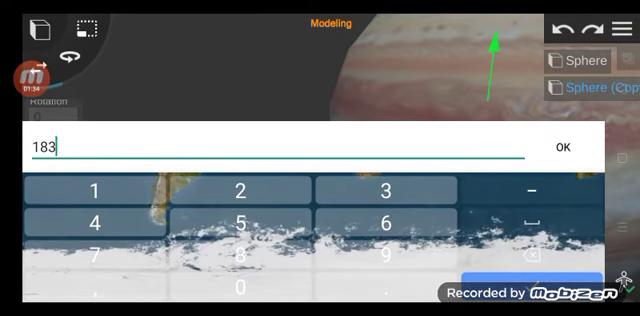
pyautogui.click(563, 147)
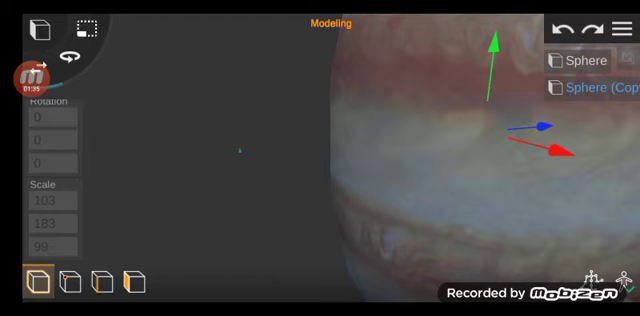
pyautogui.click(52, 246)
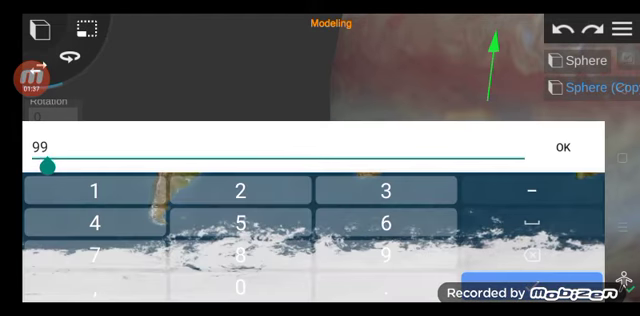
pyautogui.press('BackSpace')
pyautogui.press('BackSpace')
pyautogui.write('10')
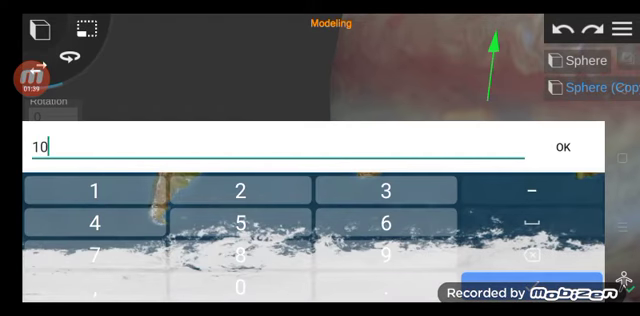
pyautogui.write('8')
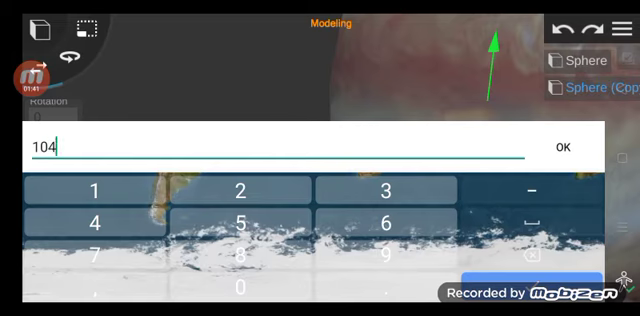
pyautogui.press('Return')
# Step: Fix the mistyped scales, making the second 103 and re-entering the third
pyautogui.click(52, 223)
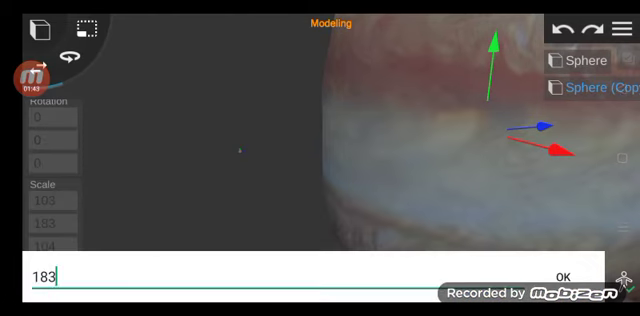
pyautogui.press('BackSpace')
pyautogui.press('BackSpace')
pyautogui.write('0')
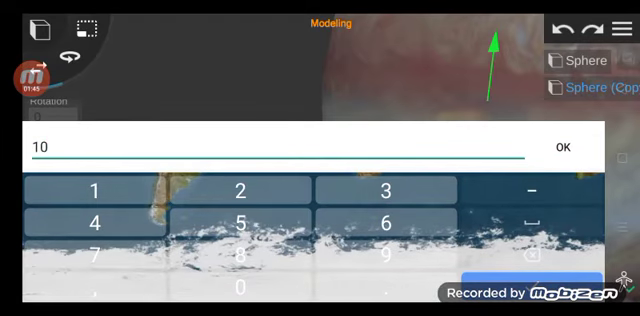
pyautogui.press('Return')
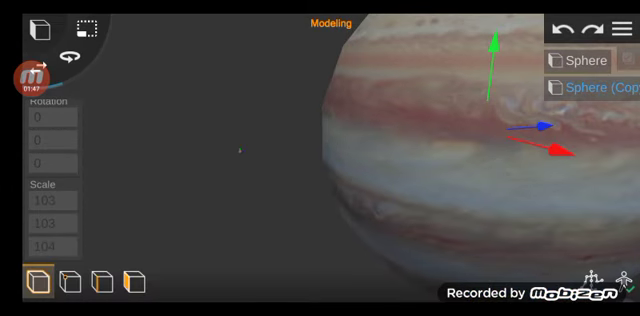
pyautogui.click(52, 246)
pyautogui.press('BackSpace')
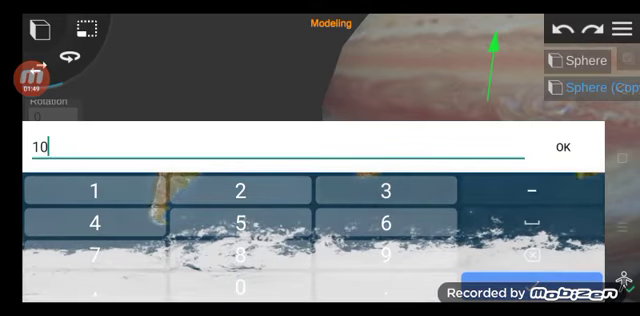
pyautogui.press('Return')
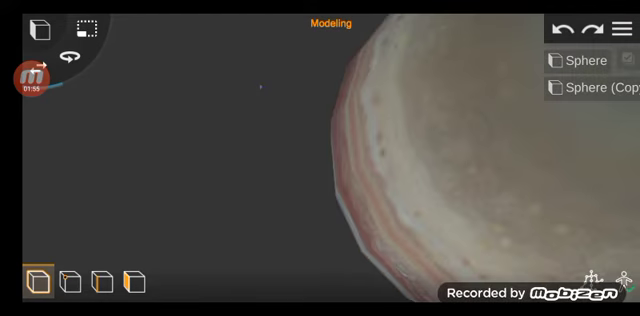
pyautogui.moveTo(260, 87)
pyautogui.mouseDown()
pyautogui.moveTo(263, 195)
pyautogui.moveTo(239, 150)
pyautogui.mouseUp()
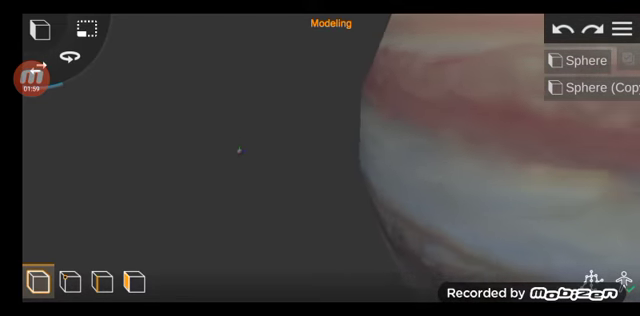
pyautogui.moveTo(450, 150); pyautogui.dragTo(620, 150)
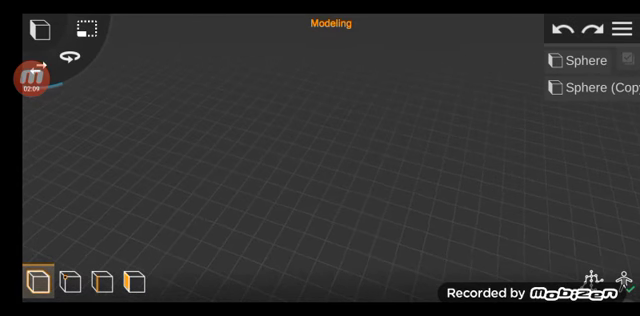
pyautogui.moveTo(314, 92); pyautogui.dragTo(278, 80)
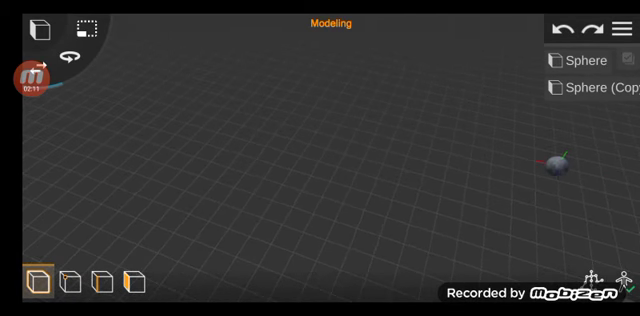
pyautogui.moveTo(200, 160); pyautogui.dragTo(330, 180)
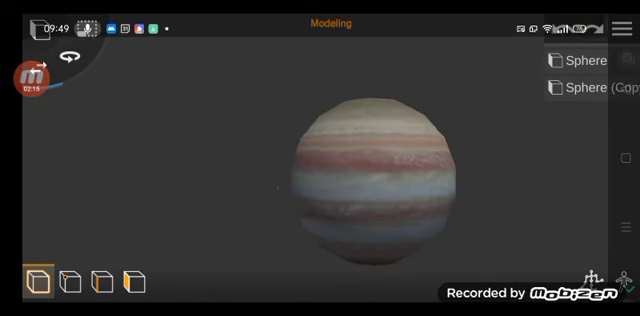
pyautogui.moveTo(320, 160); pyautogui.dragTo(240, 120)
pyautogui.scroll(2, 305, 175)
pyautogui.scroll(3, 320, 160)
pyautogui.scroll(3, 380, 130)
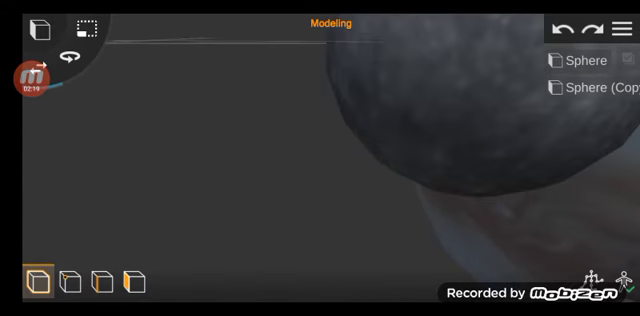
pyautogui.scroll(2, 420, 150)
pyautogui.scroll(-3, 420, 135)
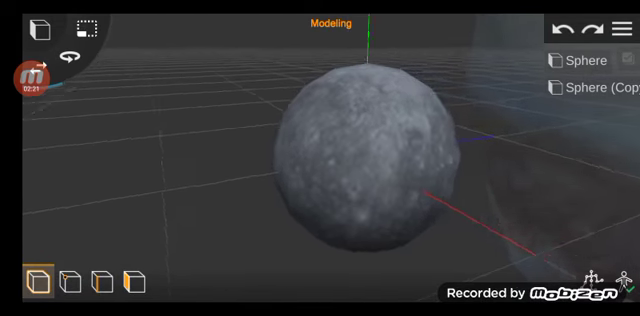
pyautogui.moveTo(360, 160); pyautogui.dragTo(390, 165)
pyautogui.scroll(1, 383, 160)
pyautogui.scroll(3, 385, 160)
pyautogui.scroll(2, 385, 160)
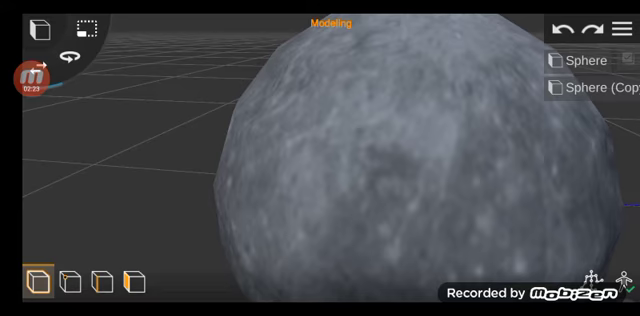
pyautogui.scroll(2, 400, 160)
pyautogui.scroll(3, 400, 160)
pyautogui.scroll(3, 400, 160)
pyautogui.scroll(-3, 320, 160)
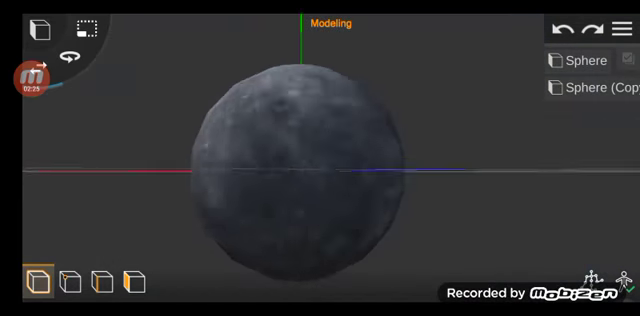
pyautogui.scroll(-3, 320, 160)
pyautogui.moveTo(320, 140); pyautogui.dragTo(320, 190)
pyautogui.scroll(-3, 320, 160)
pyautogui.scroll(3, 320, 160)
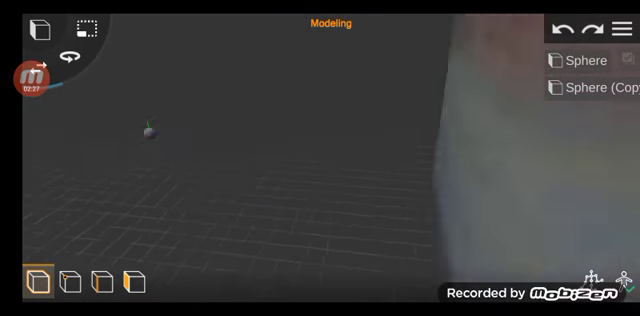
pyautogui.scroll(3, 320, 160)
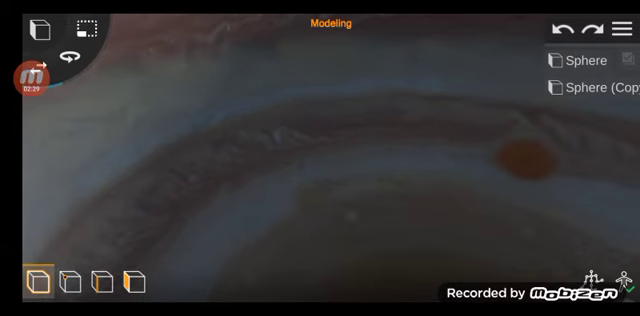
# Step: Duplicate Sphere (Copy) and scale the duplicate from 103 to 3 on X, Y and Z
pyautogui.click(598, 87)
pyautogui.click(292, 244)
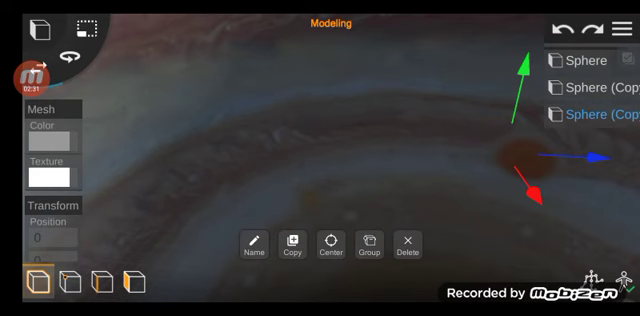
pyautogui.scroll(-3, 50, 180)
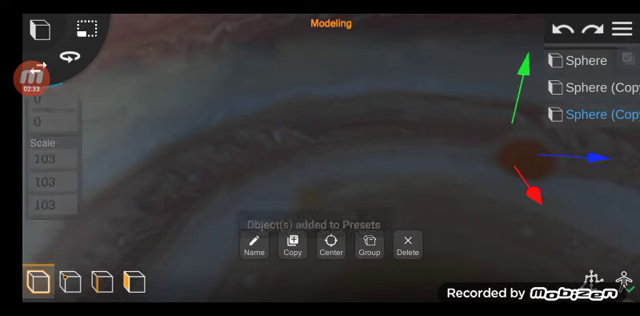
pyautogui.click(50, 200)
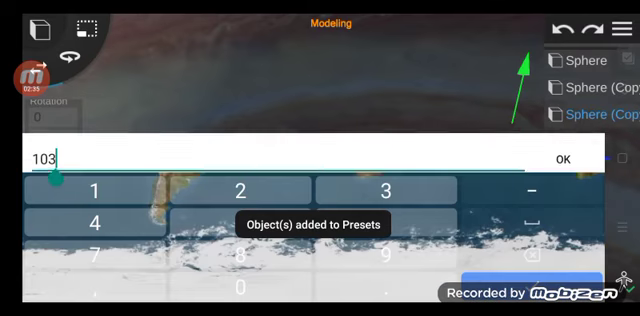
pyautogui.press('BackSpace')
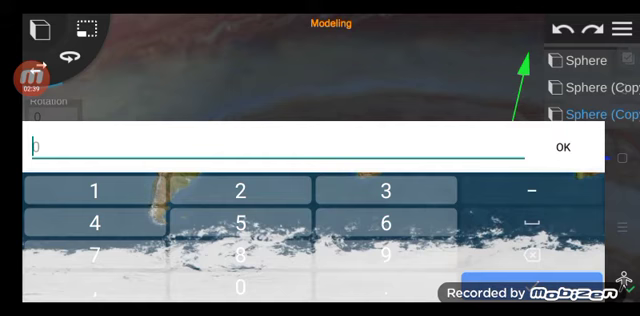
pyautogui.write('2')
pyautogui.click(563, 147)
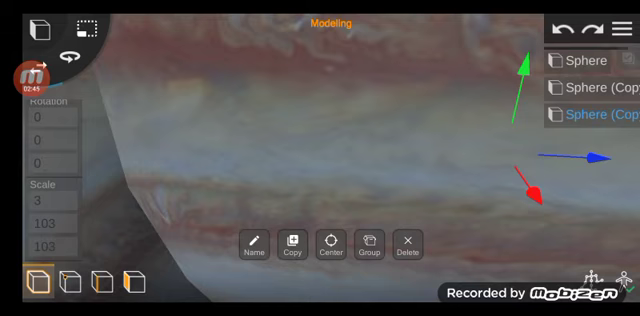
pyautogui.click(52, 223)
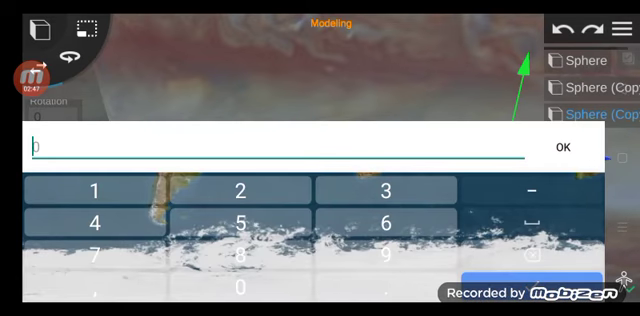
pyautogui.write('3')
pyautogui.click(563, 147)
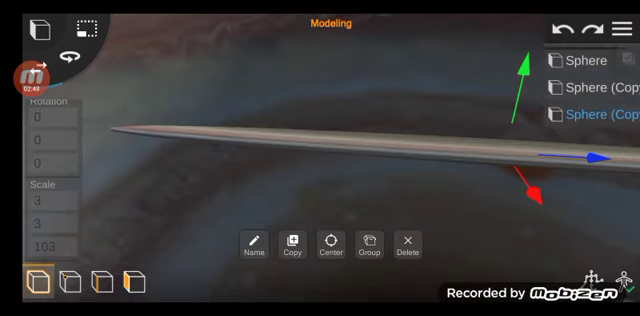
pyautogui.click(52, 246)
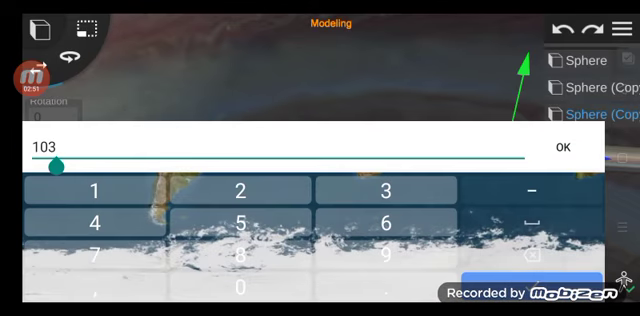
pyautogui.press('BackSpace')
pyautogui.press('BackSpace')
pyautogui.press('BackSpace')
pyautogui.write('3')
pyautogui.click(563, 147)
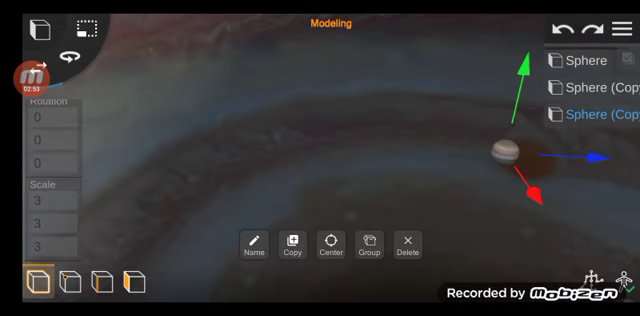
pyautogui.scroll(5, 505, 150)
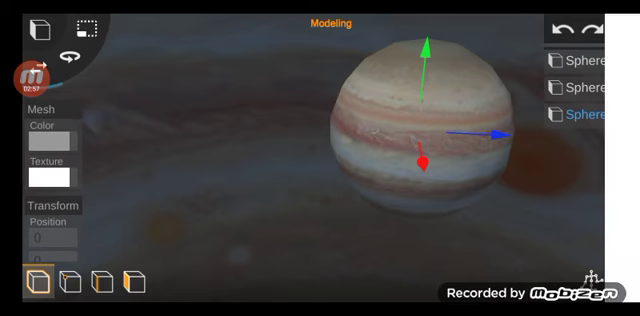
pyautogui.scroll(-5, 320, 190)
pyautogui.scroll(-3, 320, 190)
pyautogui.scroll(-3, 320, 190)
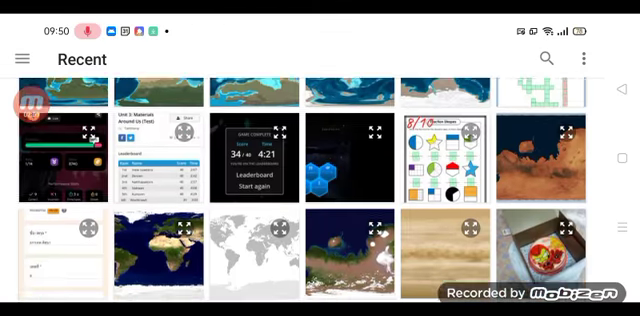
pyautogui.scroll(-3, 320, 190)
pyautogui.scroll(-2, 320, 190)
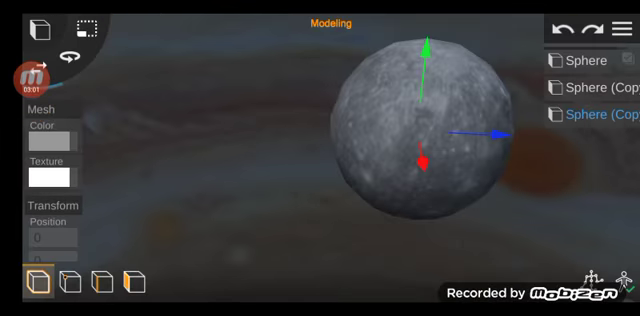
# Step: Give the small sphere a grey colour tint in the colour picker
pyautogui.click(49, 141)
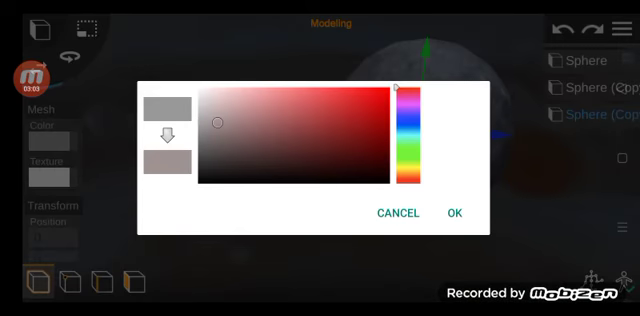
pyautogui.moveTo(217, 122)
pyautogui.mouseDown()
pyautogui.moveTo(240, 107)
pyautogui.moveTo(198, 88)
pyautogui.mouseUp()
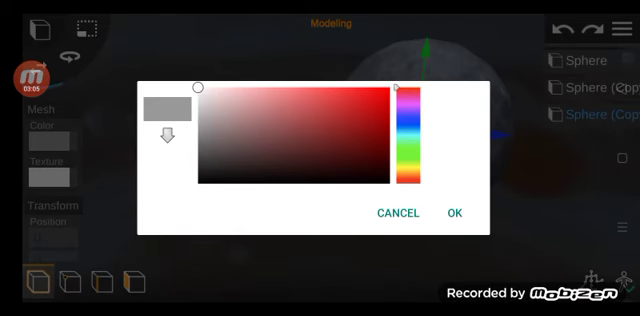
pyautogui.click(197, 129)
pyautogui.click(455, 213)
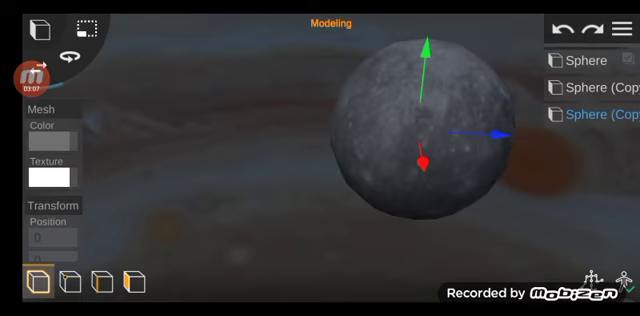
pyautogui.scroll(5, 320, 158)
# Step: Orbit the view around the dark rocky sphere inside Jupiter
pyautogui.moveTo(200, 160); pyautogui.dragTo(420, 160)
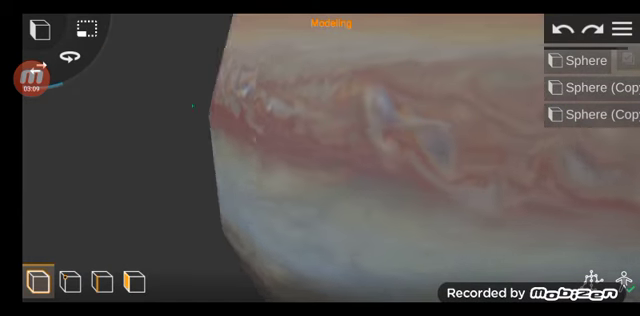
pyautogui.moveTo(200, 160); pyautogui.dragTo(420, 160)
pyautogui.scroll(5, 320, 158)
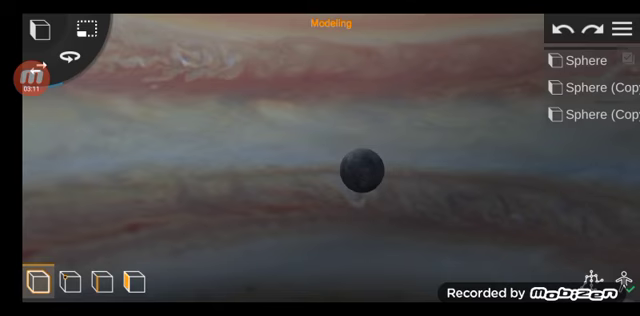
pyautogui.scroll(5, 345, 150)
pyautogui.moveTo(314, 164); pyautogui.dragTo(369, 179)
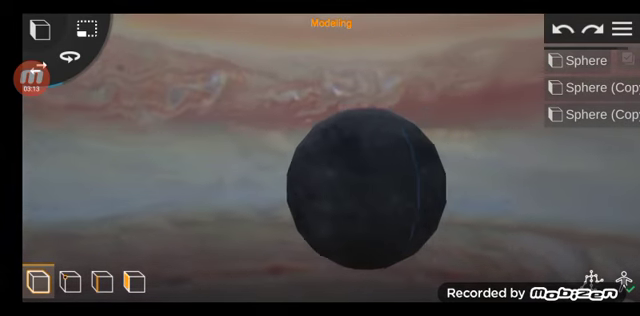
pyautogui.scroll(2, 375, 190)
pyautogui.scroll(2, 375, 190)
pyautogui.scroll(3, 375, 190)
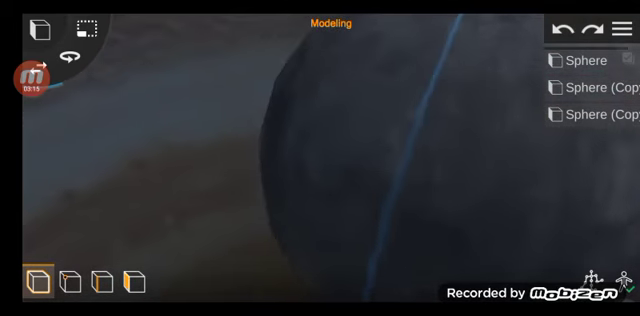
pyautogui.scroll(3, 375, 190)
pyautogui.moveTo(300, 160); pyautogui.dragTo(380, 175)
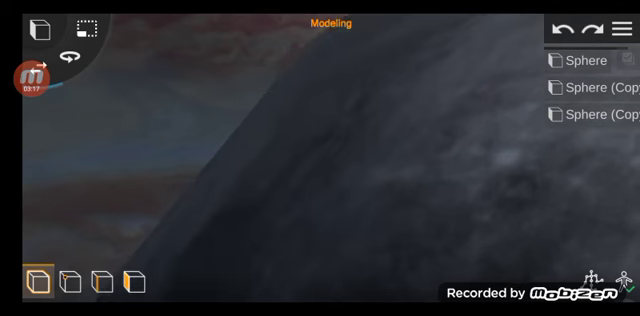
pyautogui.moveTo(300, 160); pyautogui.dragTo(360, 150)
pyautogui.scroll(-3, 330, 170)
pyautogui.scroll(-3, 330, 170)
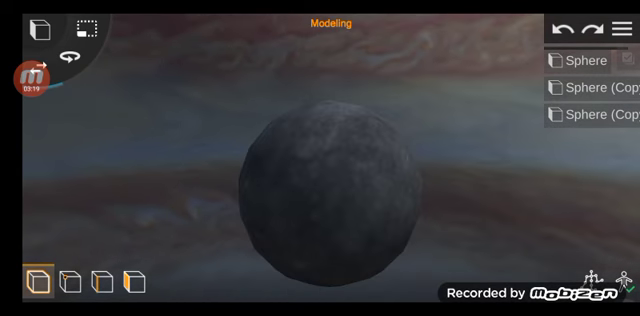
# Step: Orbit around Jupiter until the small sphere shows, then select the original Sphere
pyautogui.moveTo(330, 200); pyautogui.dragTo(200, 160)
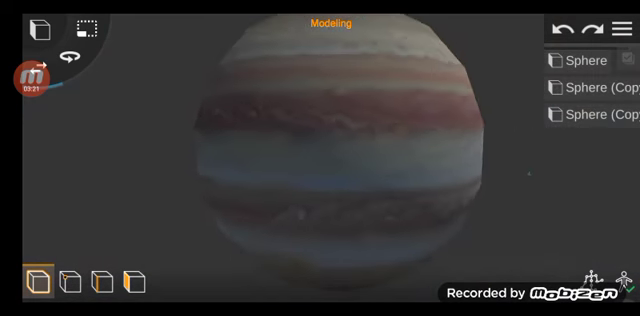
pyautogui.moveTo(400, 180); pyautogui.dragTo(200, 170)
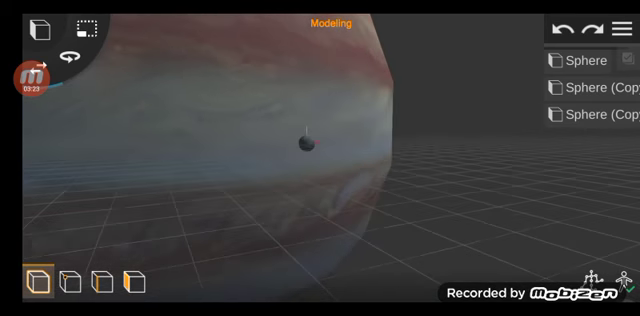
pyautogui.moveTo(400, 180); pyautogui.dragTo(250, 170)
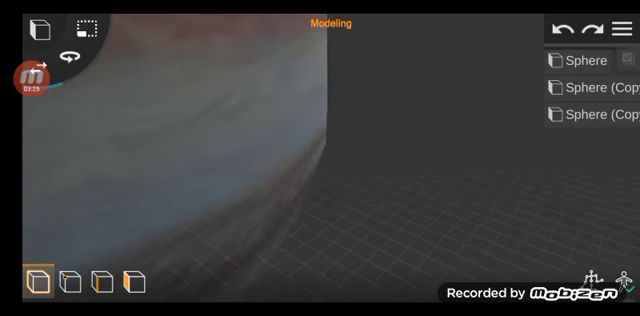
pyautogui.moveTo(300, 180); pyautogui.dragTo(400, 180)
pyautogui.click(586, 60)
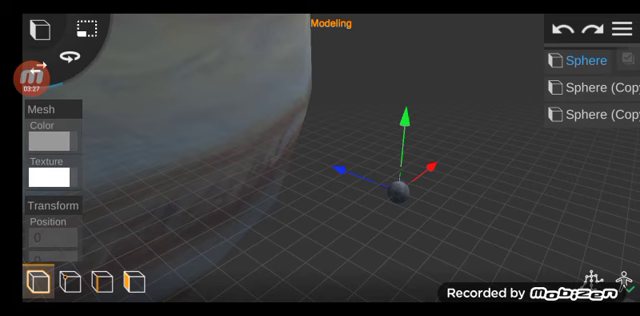